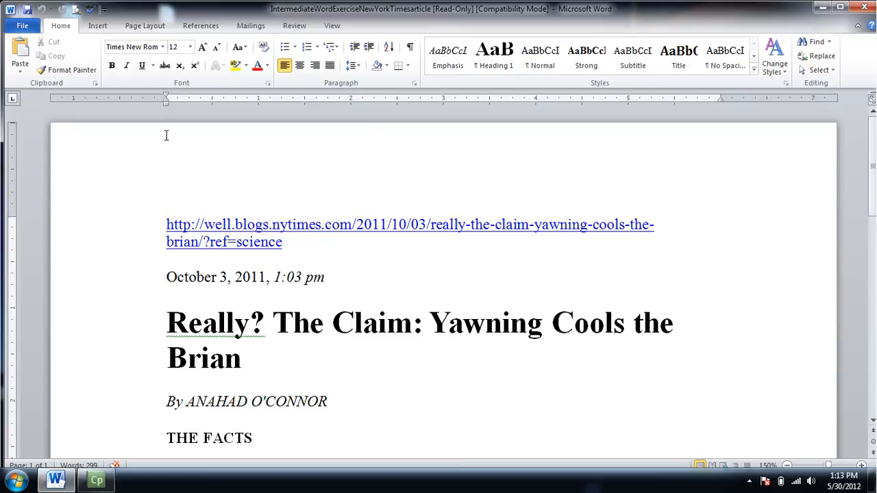
Step: Insert the built-in Blank header into the document after browsing the header gallery
left_click(102, 28)
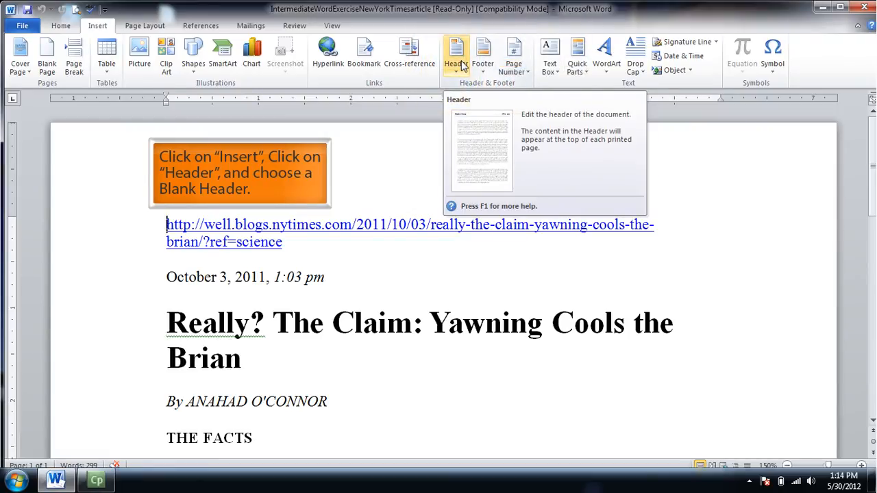
left_click(455, 62)
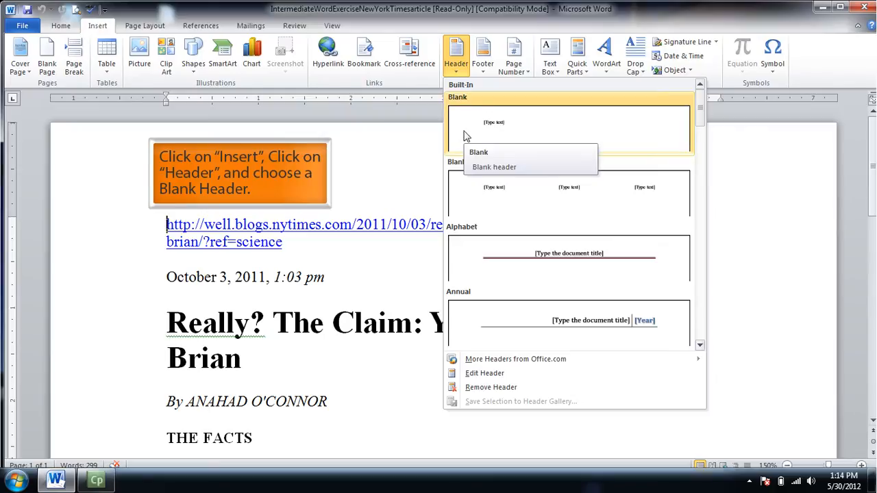
left_click_drag(701, 109, 700, 203)
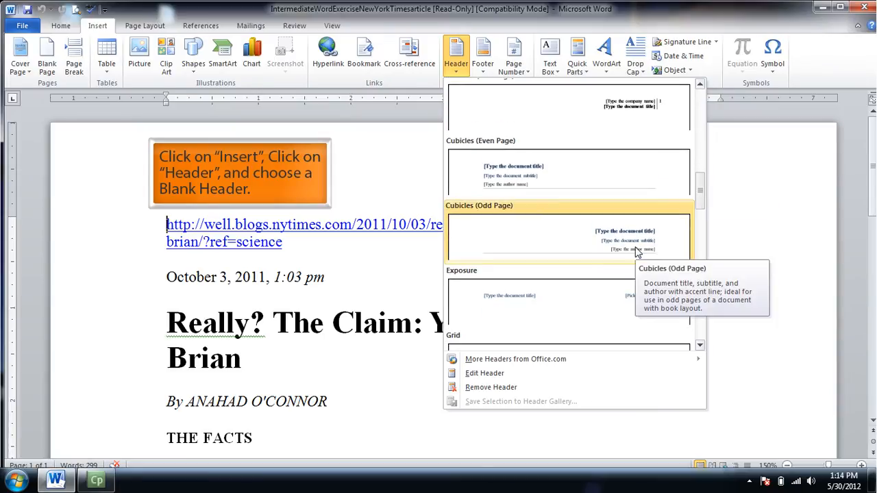
left_click_drag(701, 190, 707, 89)
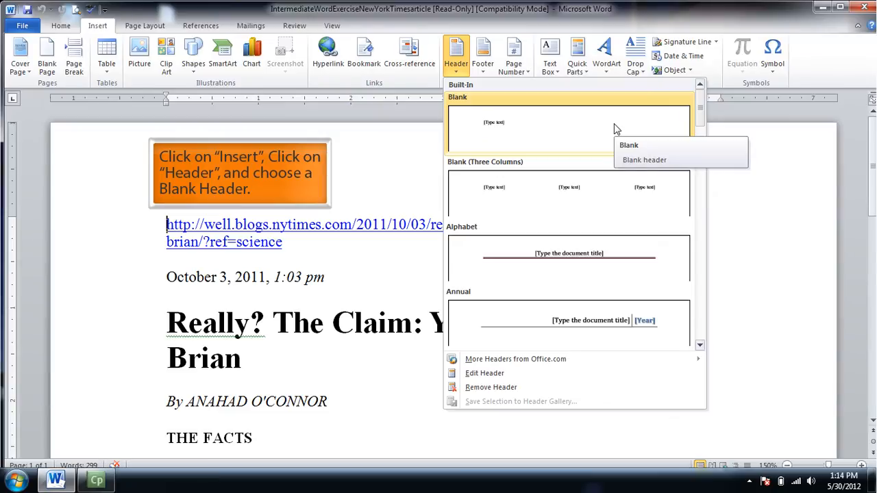
left_click(613, 124)
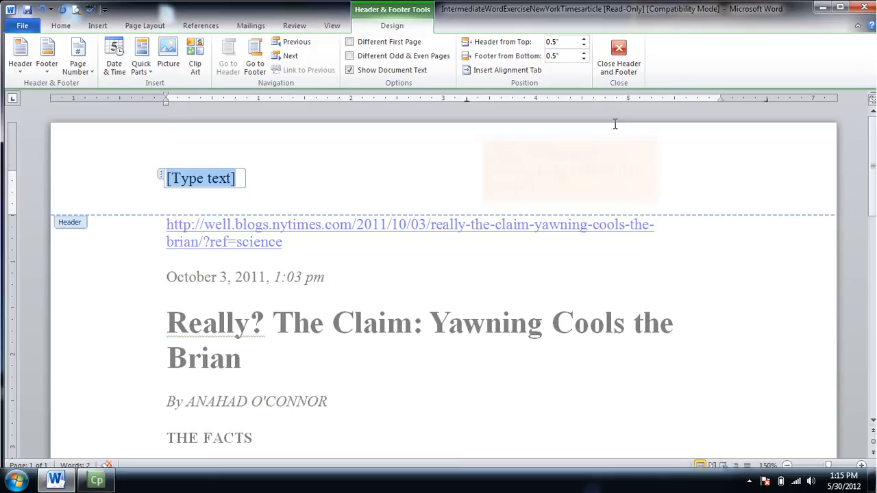
Step: Enter "Tenderloin Technology Lab" as the header text in place of the placeholder
type("Tenderlio")
type("n")
key("BackSpace")
key("BackSpace")
type("in Tech")
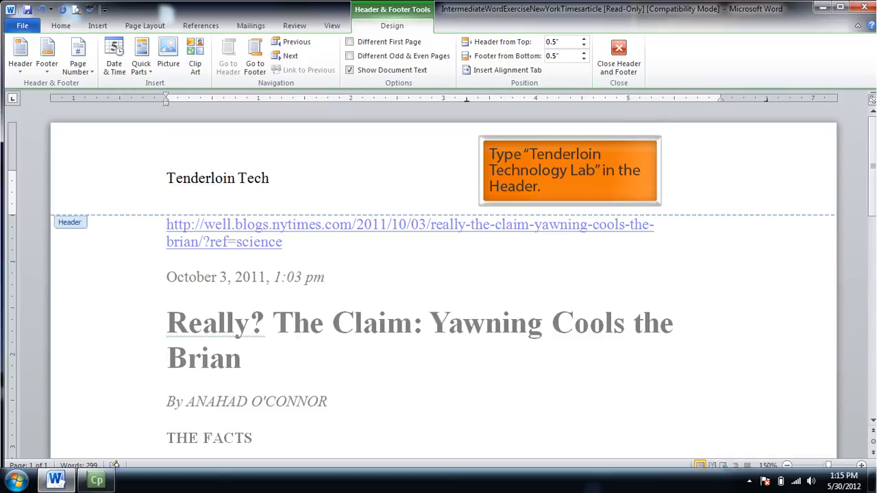
type("nology Lab")
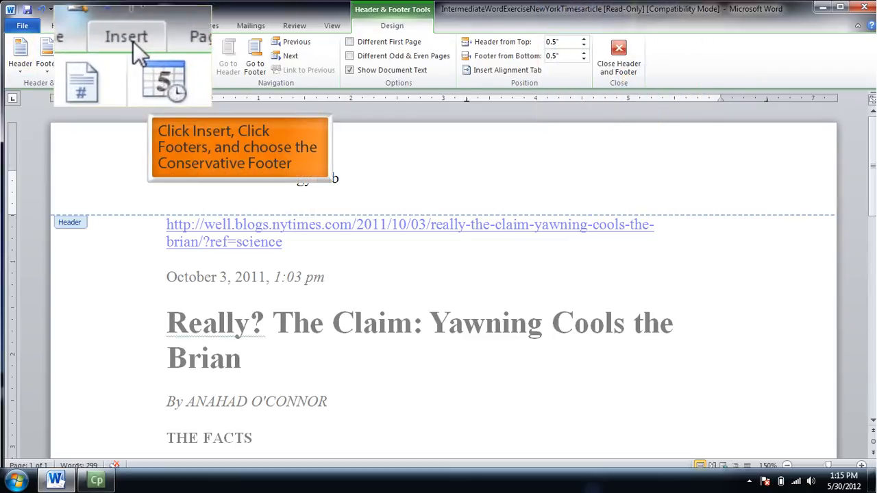
Step: Insert the built-in Conservative footer and close header and footer editing
left_click(97, 25)
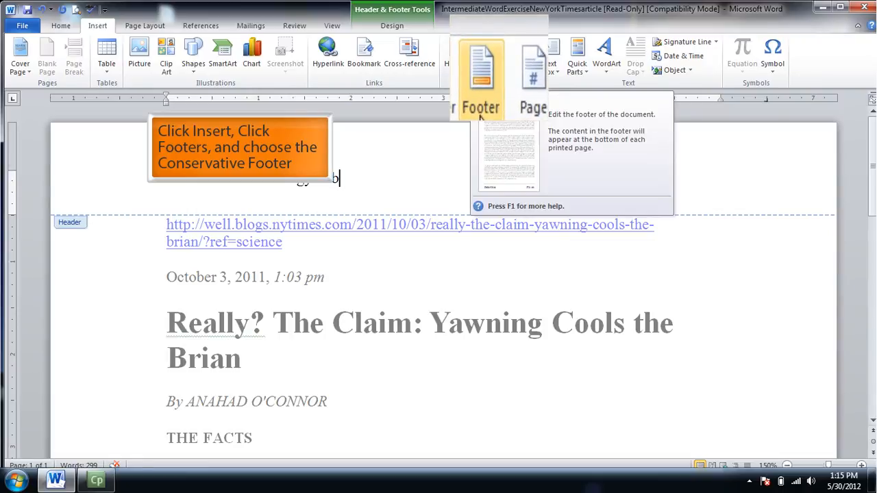
left_click(484, 73)
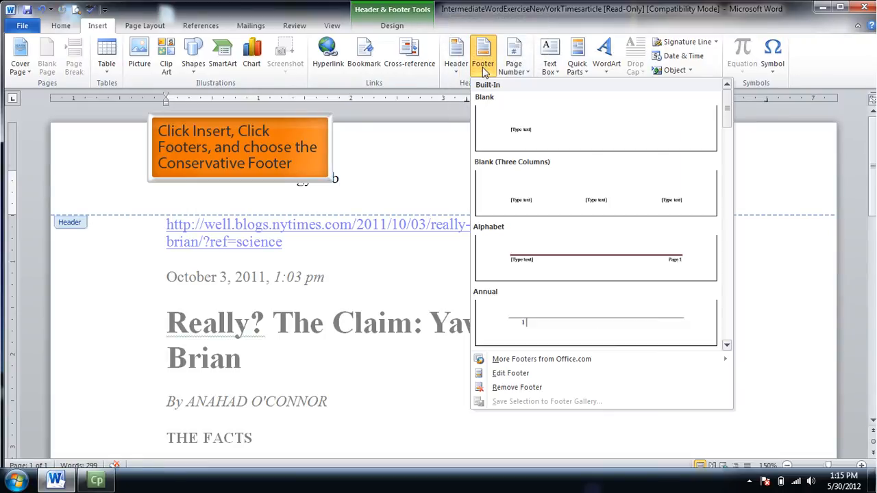
left_click_drag(728, 111, 730, 170)
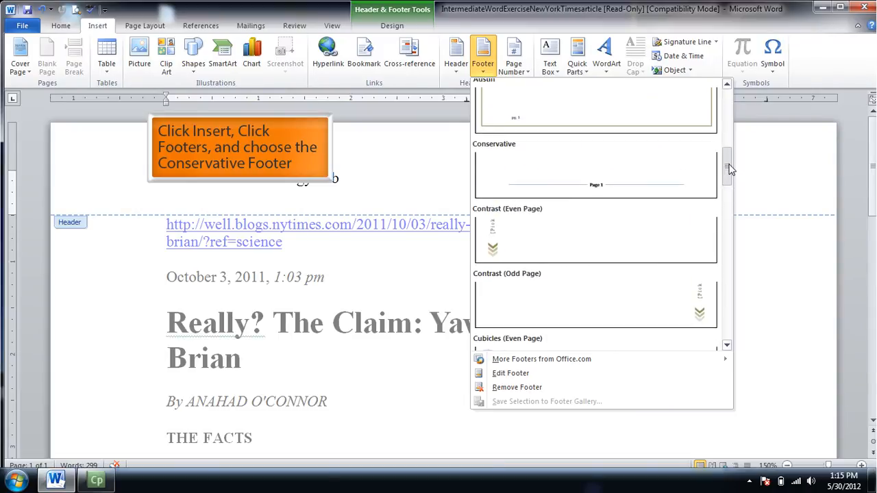
left_click(652, 171)
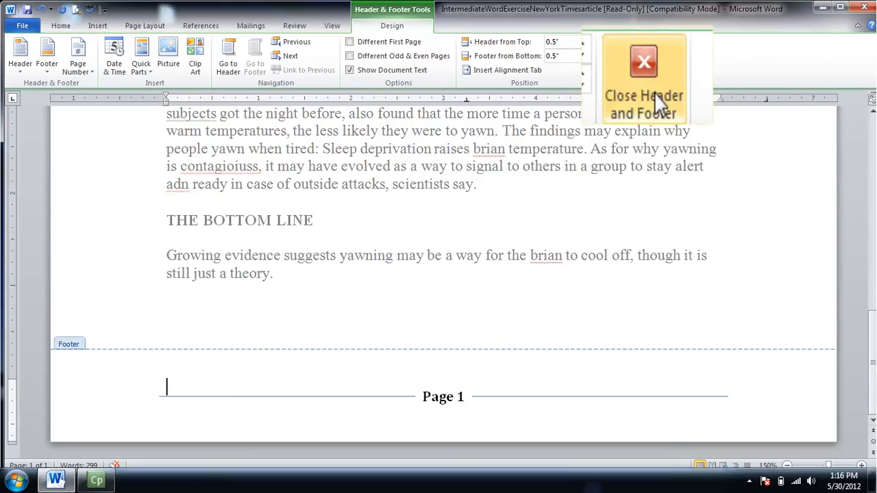
left_click(608, 67)
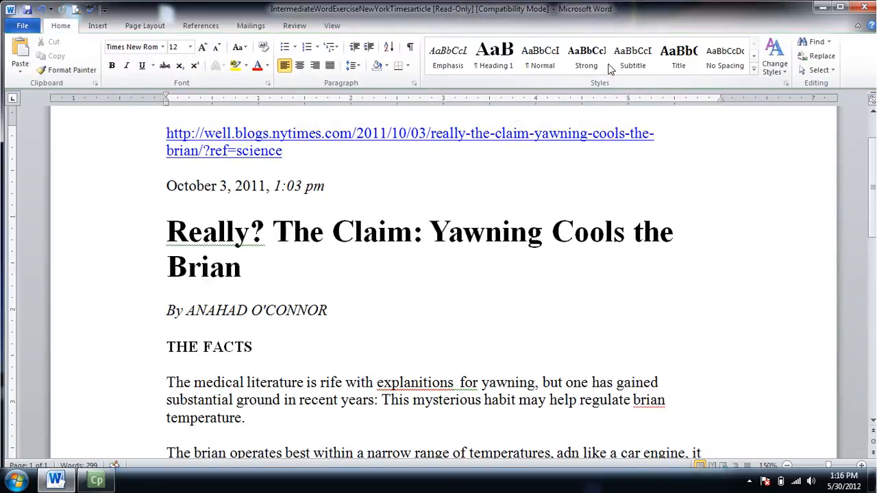
Step: Apply the Conservative footer again from the footer gallery and return to editing the document body
left_click(97, 25)
left_click(484, 68)
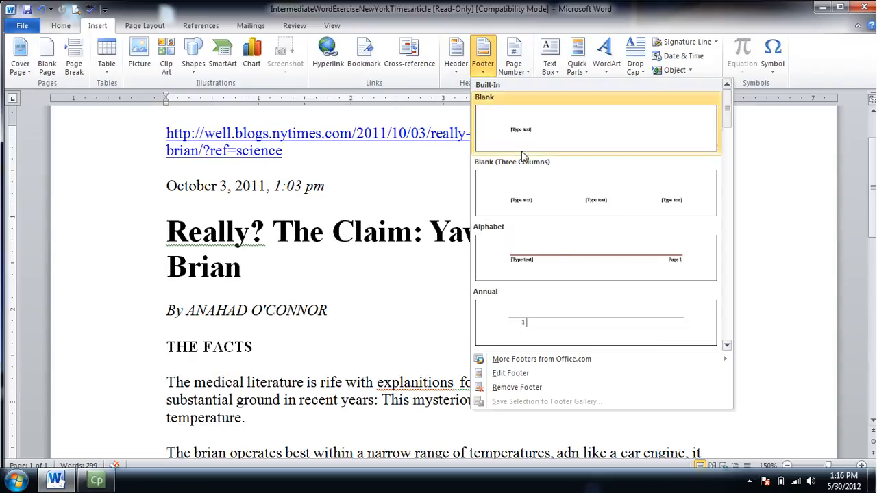
left_click(727, 346)
left_click(725, 347)
left_click(726, 347)
left_click(653, 243)
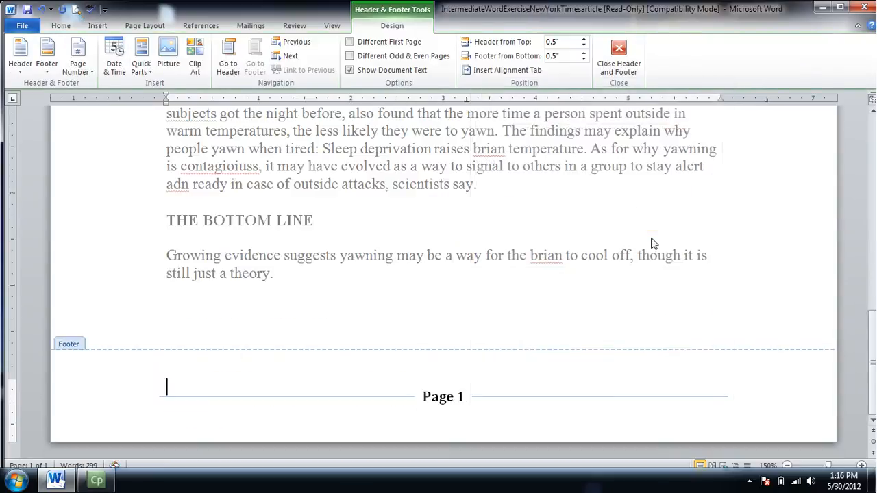
double_click(295, 168)
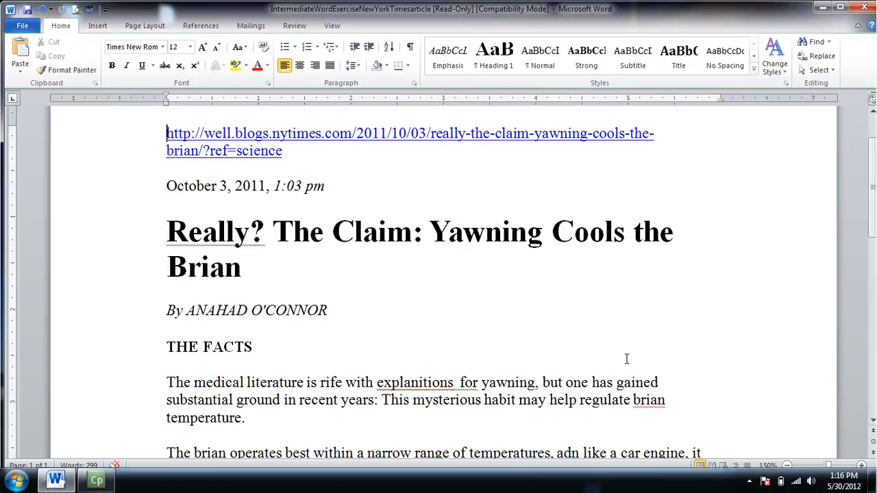
Step: Check the header on the page and look through the bottom-of-page and page-margin page number options
left_click_drag(875, 196, 875, 157)
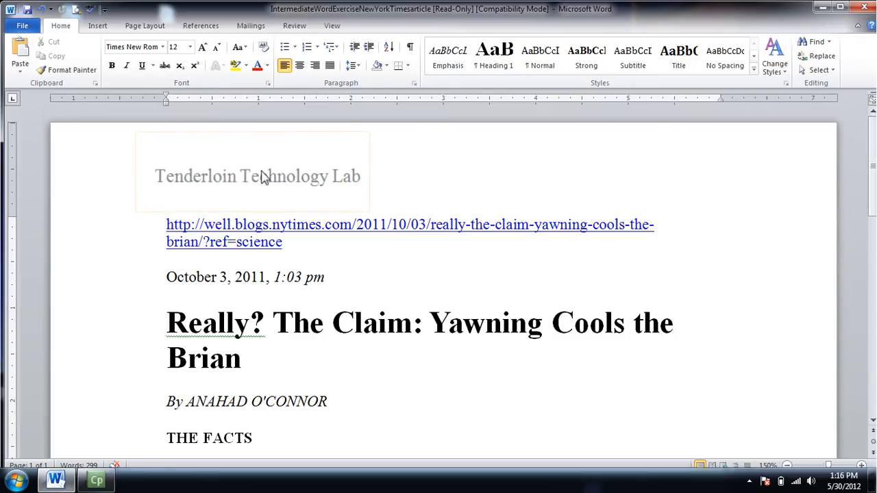
left_click_drag(872, 154, 873, 118)
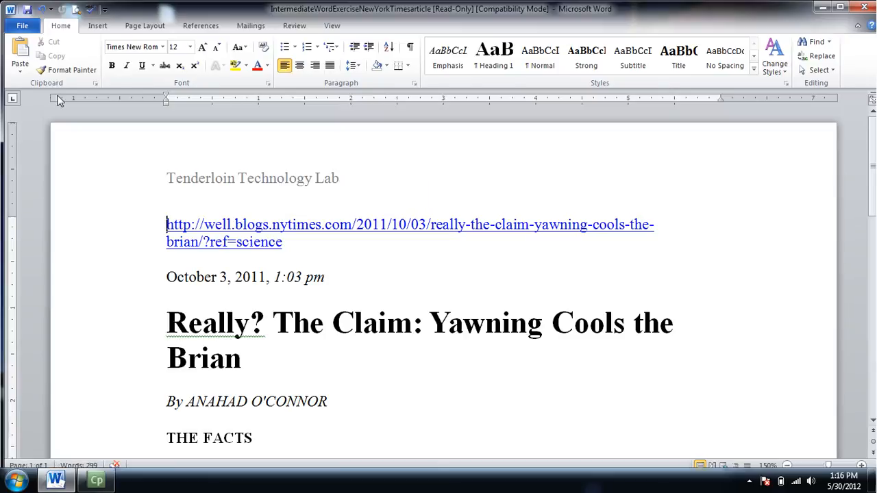
left_click(99, 27)
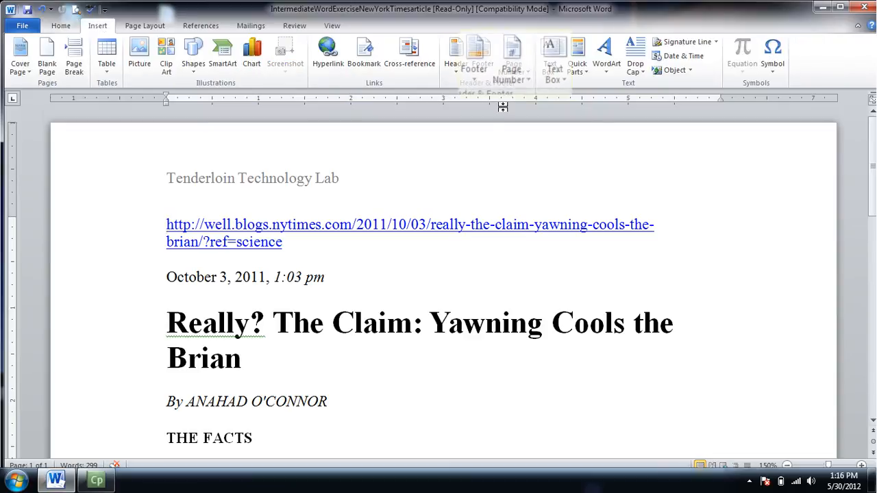
left_click(505, 125)
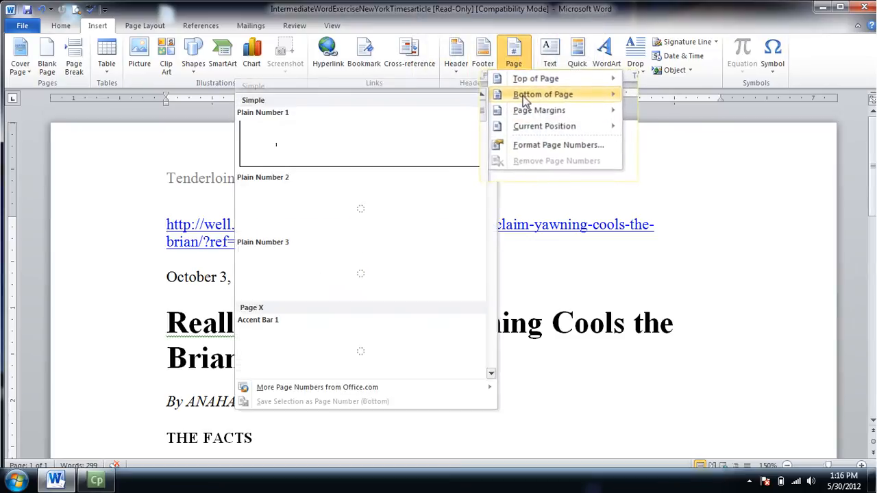
mouse_move(518, 114)
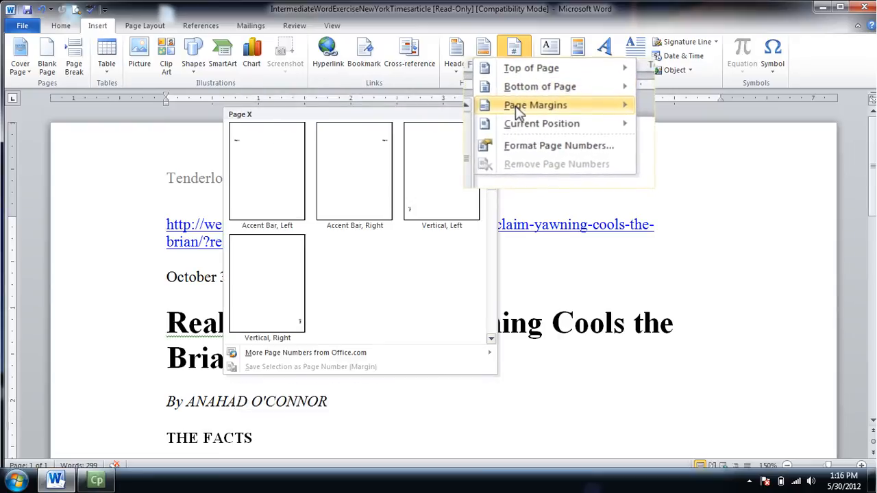
left_click(677, 240)
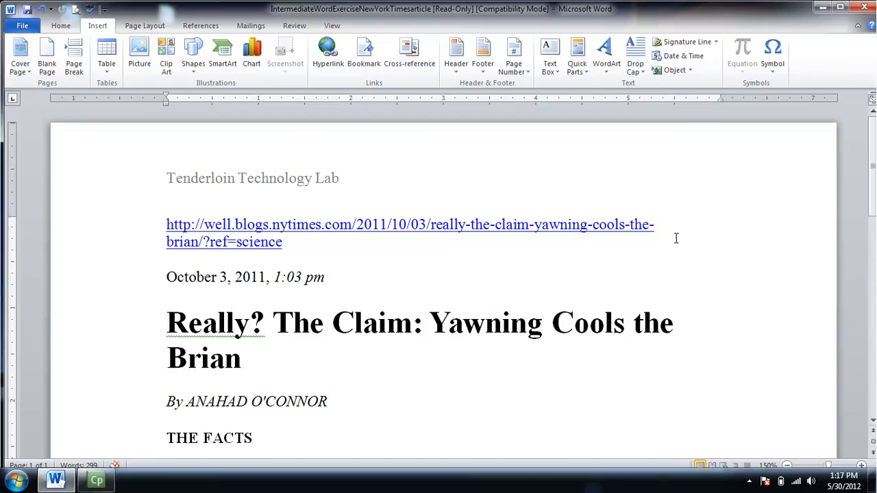
Step: Correct the misspelled word "explanitions" to "explanations" in the first paragraph under THE FACTS
left_click_drag(873, 165, 873, 214)
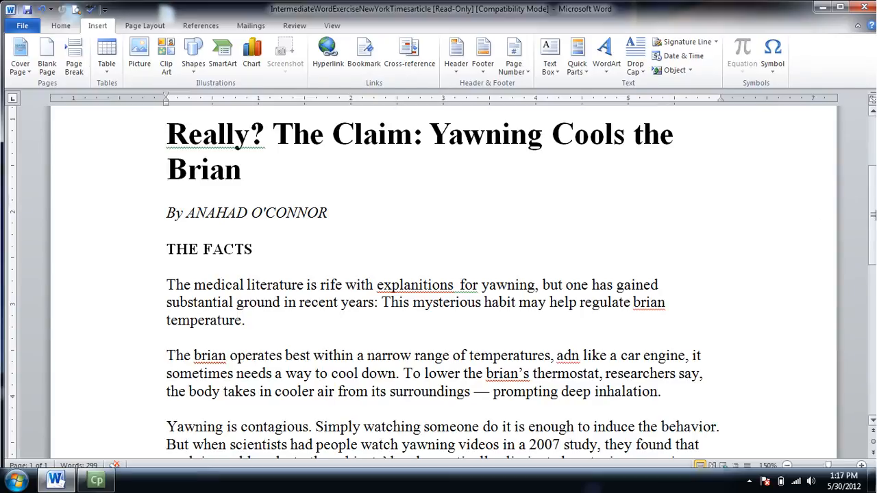
left_click_drag(872, 200, 872, 205)
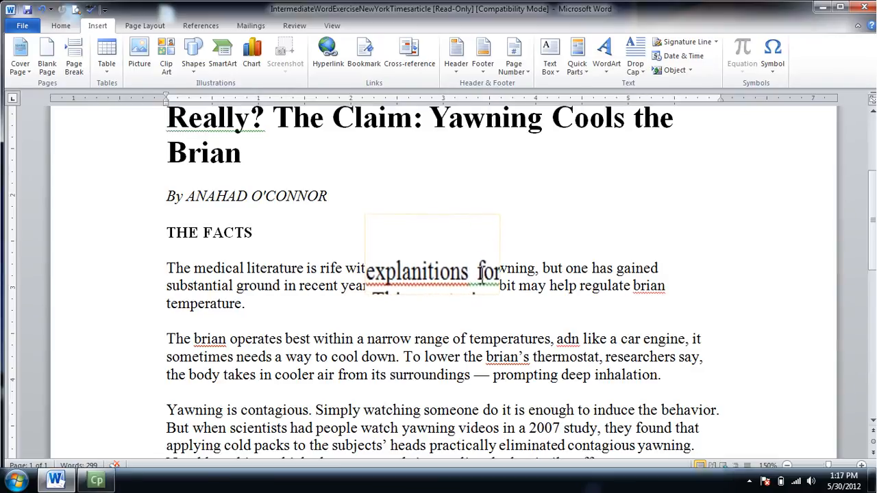
mouse_move(873, 218)
left_mouse_down()
mouse_move(873, 171)
mouse_move(873, 212)
left_mouse_up()
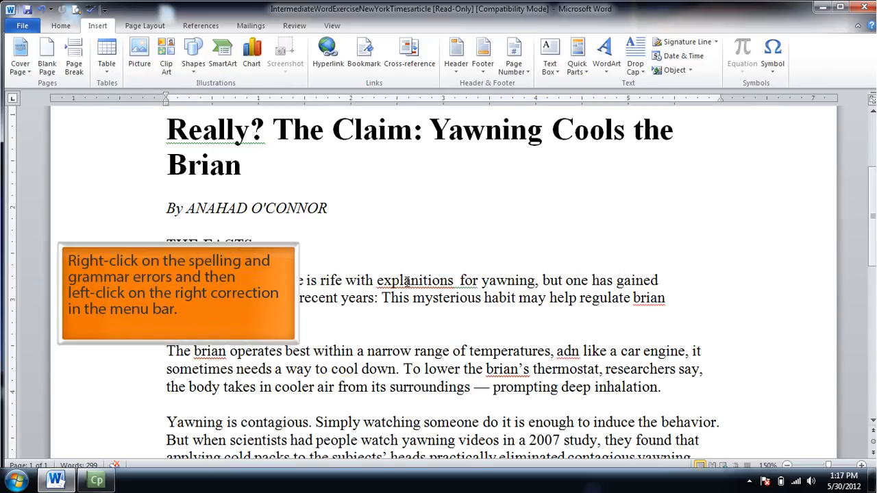
right_click(407, 282)
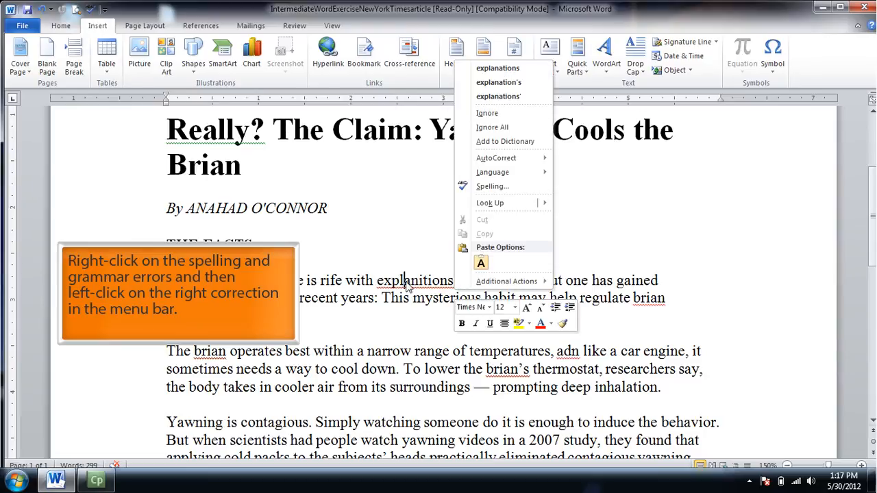
left_click(526, 71)
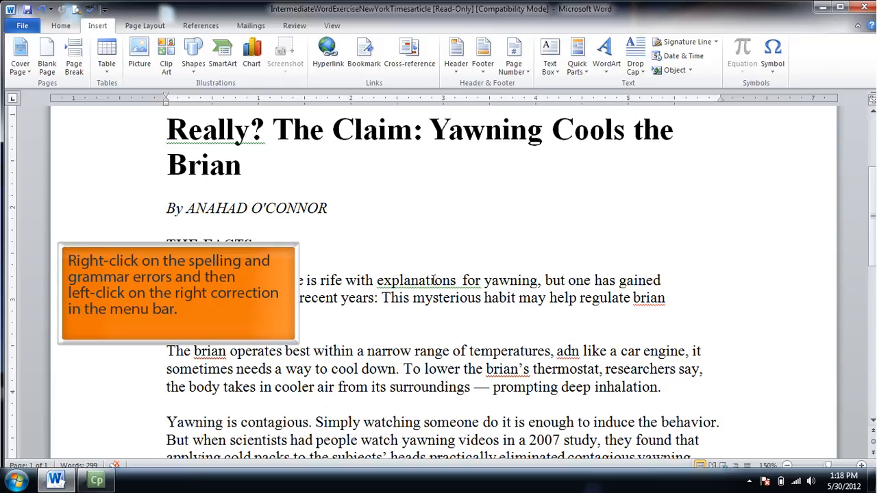
Step: Accept the grammar suggestion "explanations for" and correct "brian" to "brain" in the first paragraph under THE FACTS
right_click(434, 282)
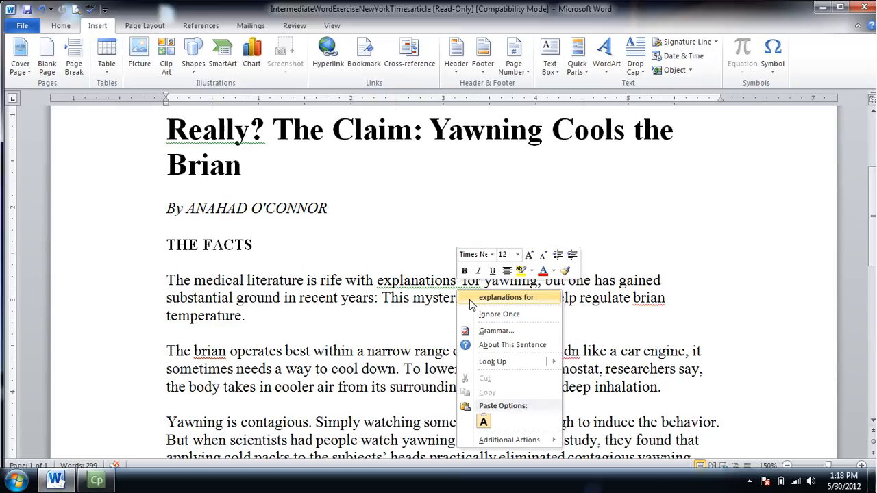
left_click(505, 297)
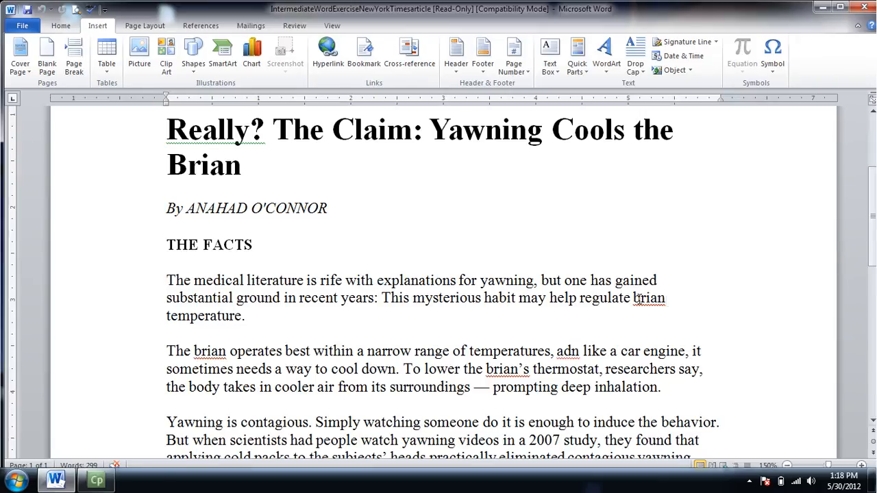
right_click(637, 299)
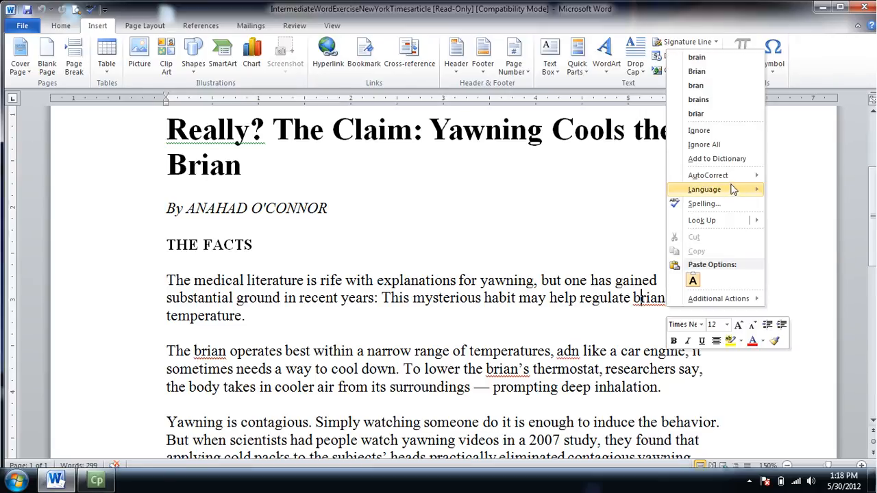
left_click(737, 61)
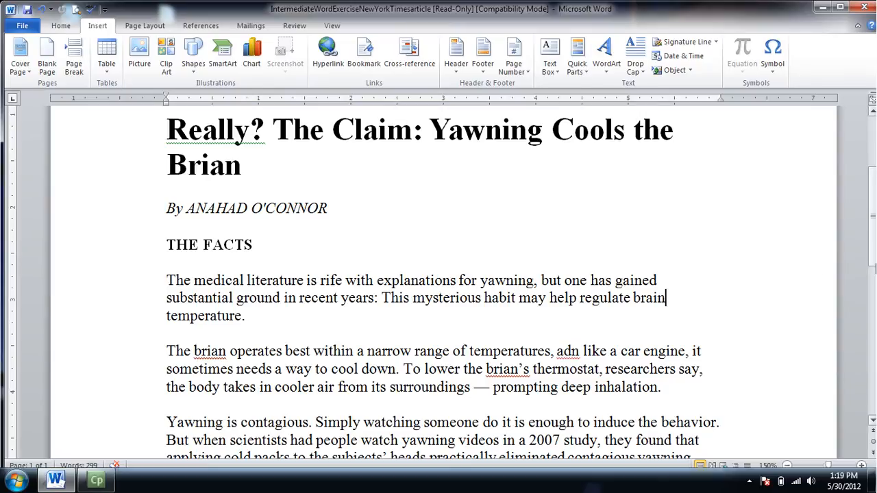
Step: Run a spelling and grammar check from the start of the document and ignore the "Really?" fragment once
scroll(874, 236, "up", 5)
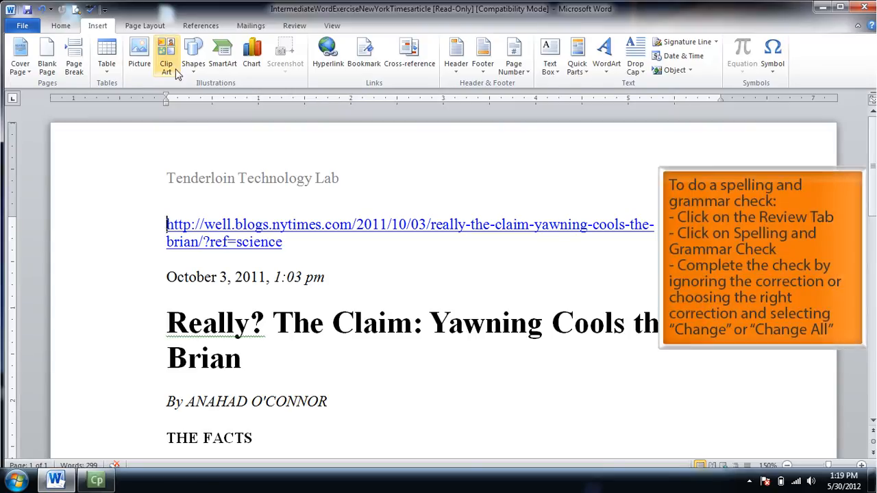
left_click(298, 27)
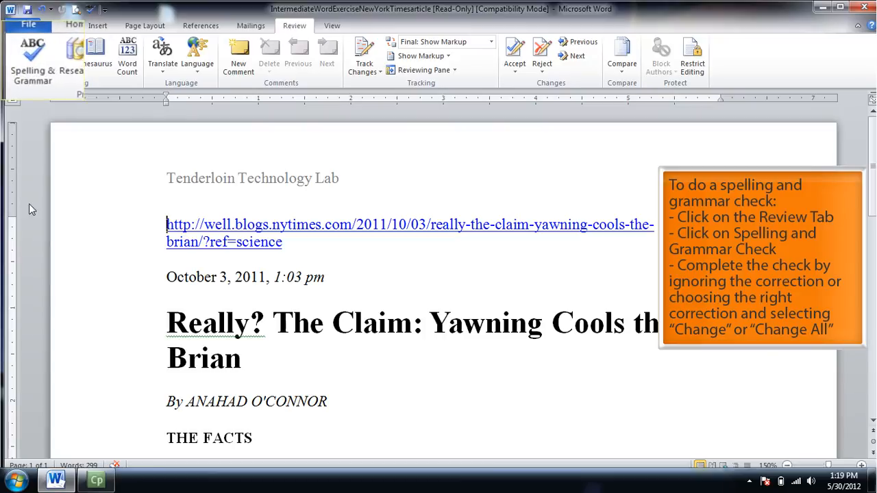
left_click(25, 57)
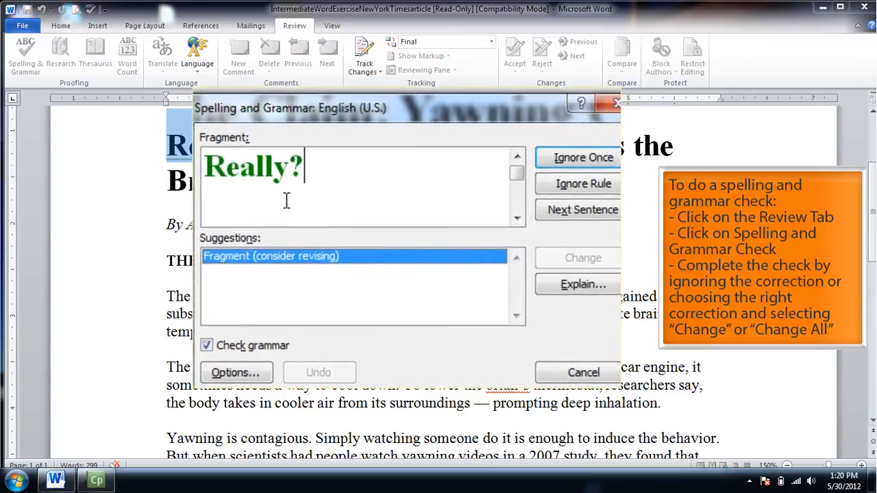
left_click(615, 157)
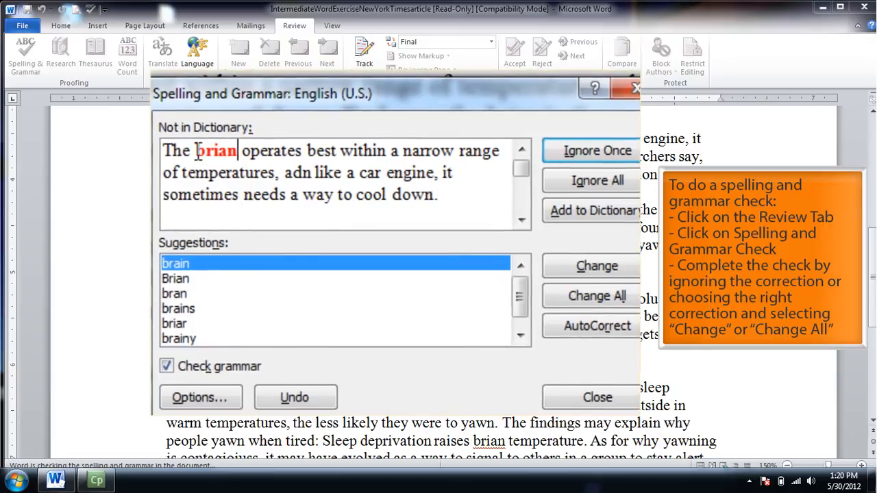
Step: Change all occurrences of "brian" to "brain" and of "adn" to "and" in the spelling and grammar check
left_click(175, 268)
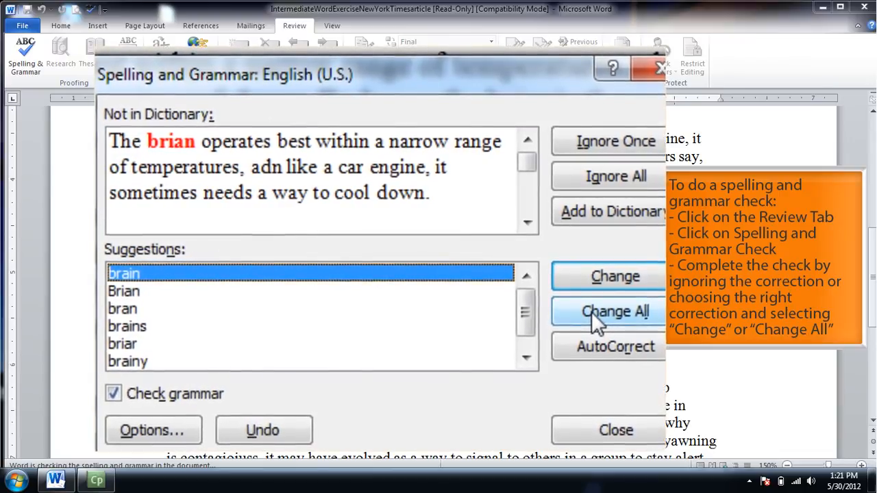
left_click(591, 311)
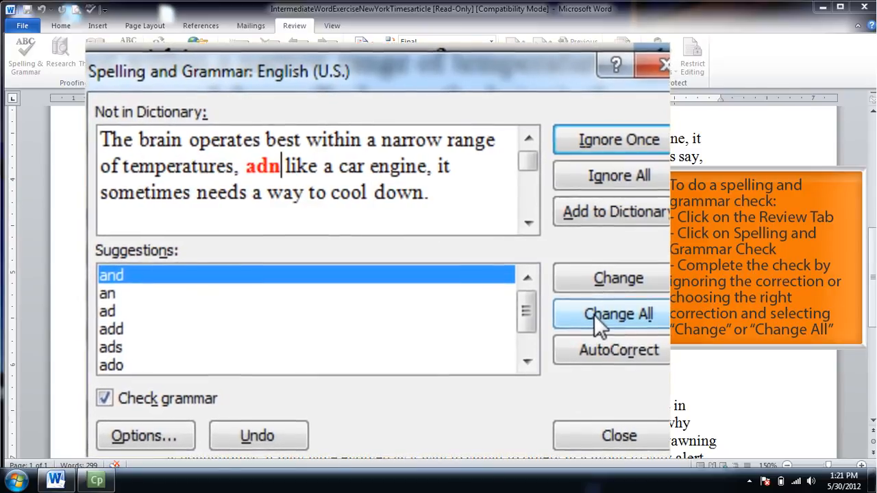
left_click(276, 167)
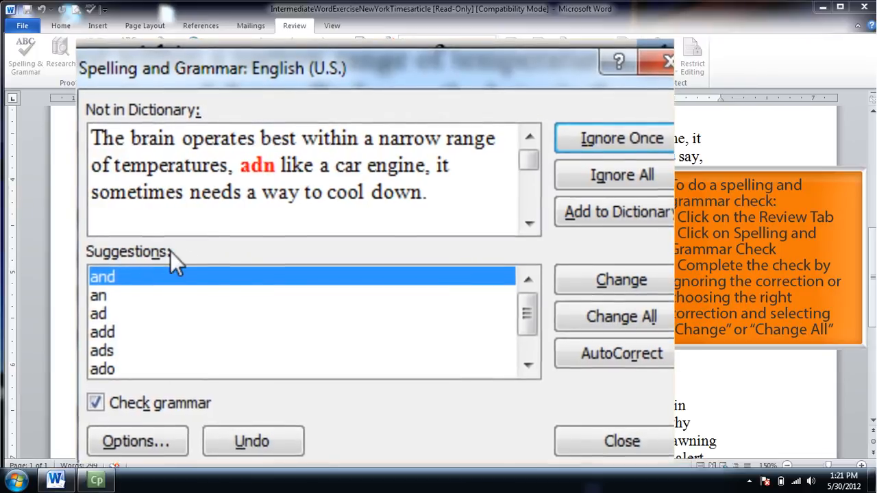
left_click(115, 278)
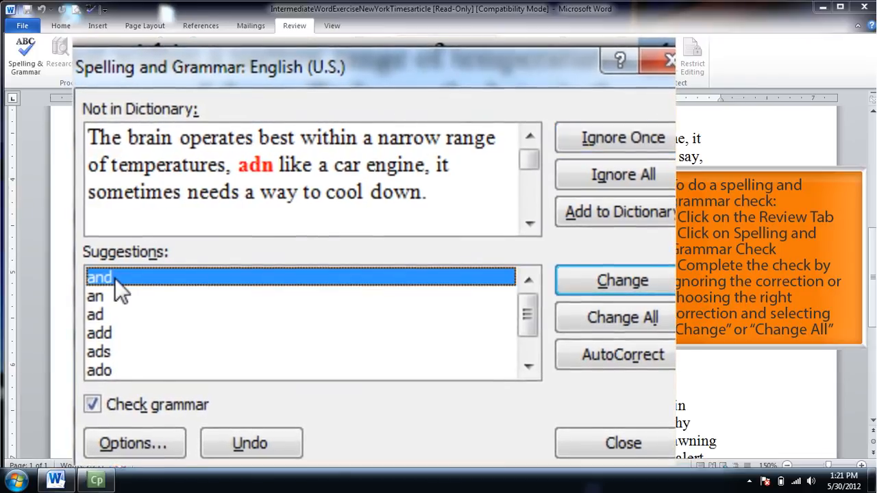
left_click(635, 324)
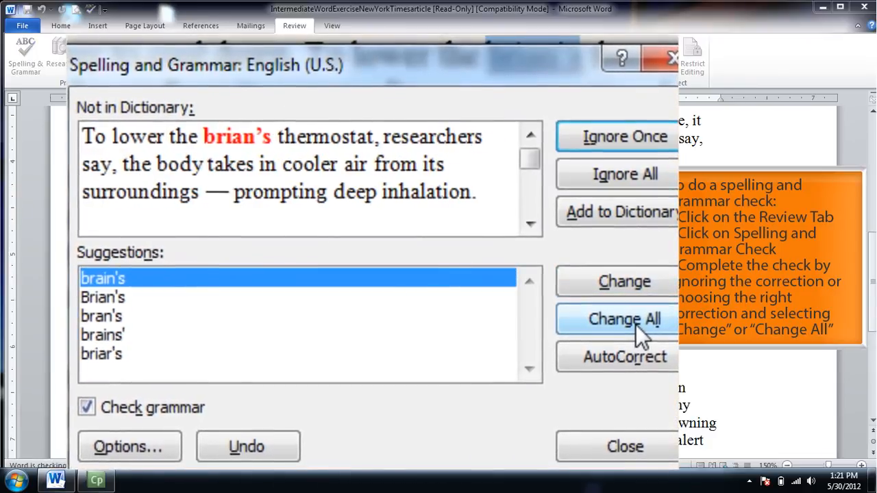
Step: Change all "brian's" to "brain's", "monnth" to "month", "seaason" to "season" and "contagioiuss" to "contagious", and finish the check
left_click(636, 324)
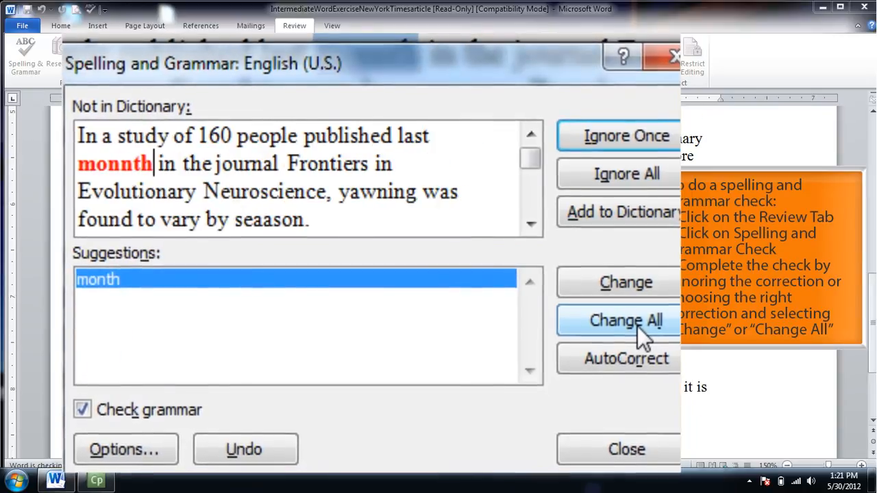
left_click(639, 328)
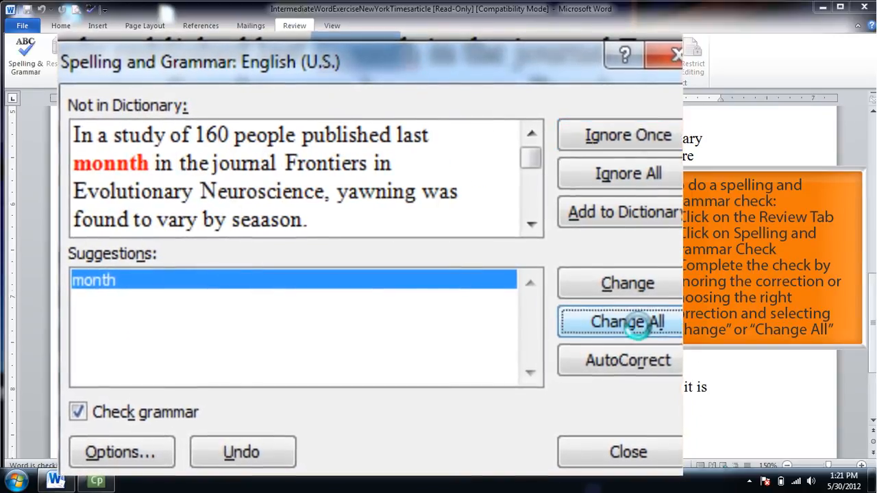
left_click(640, 328)
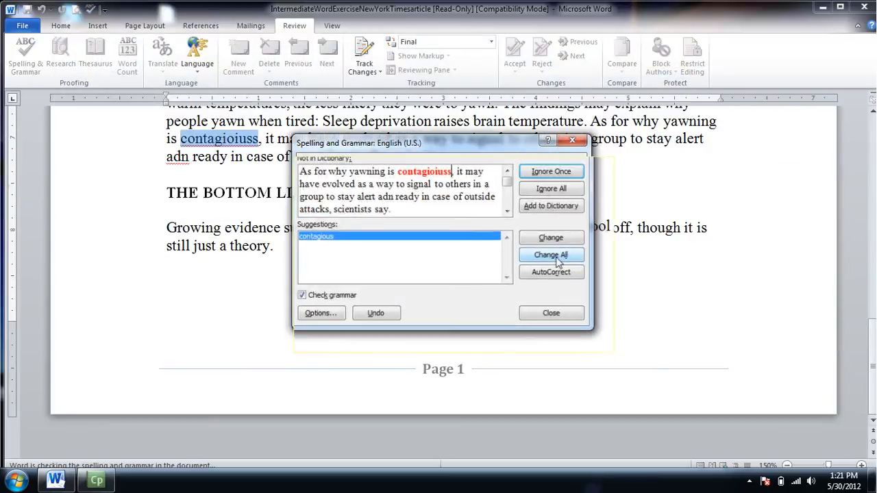
left_click(557, 256)
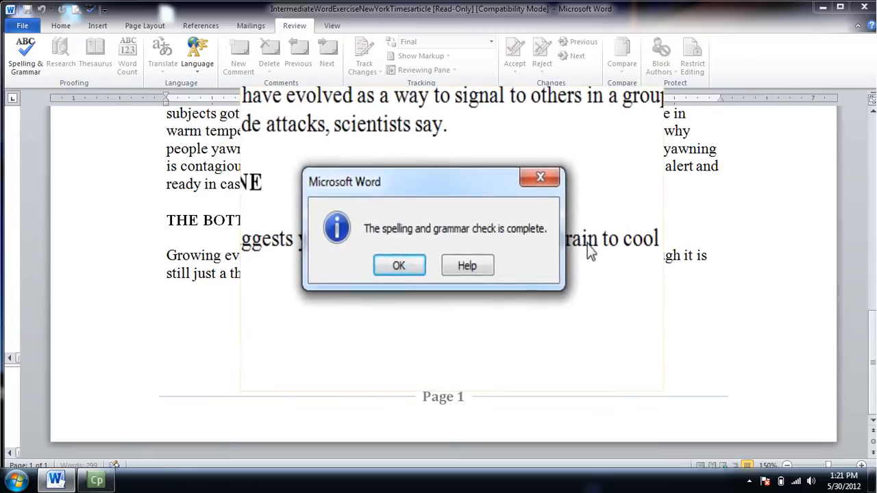
left_click(416, 273)
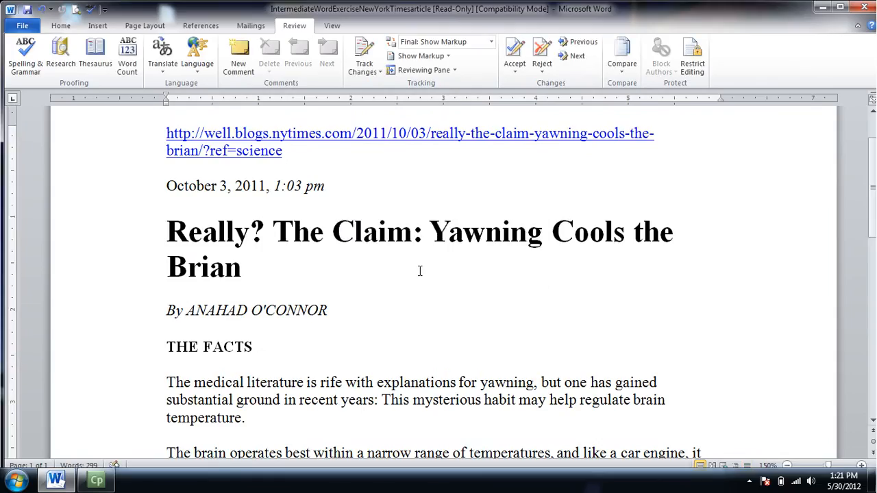
Step: Use Find and Replace to replace the first two occurrences of "brain" in the body text with "mind", one at a time
left_click_drag(871, 170, 874, 139)
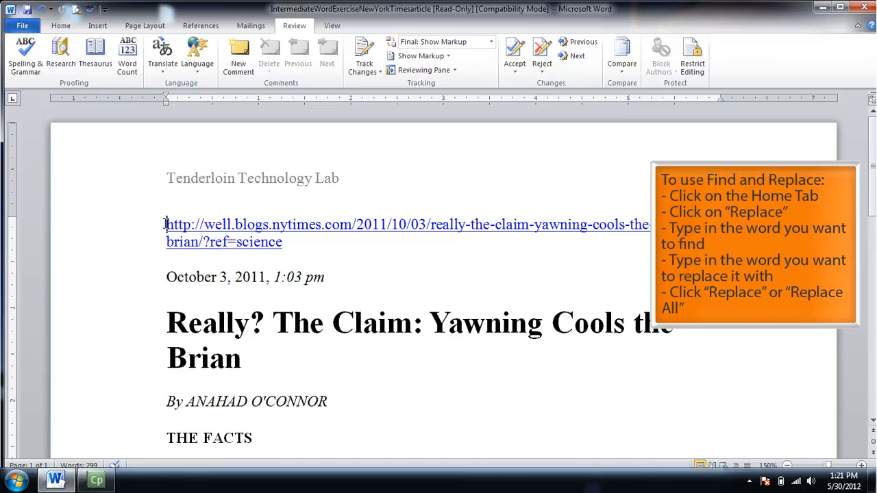
left_click(54, 27)
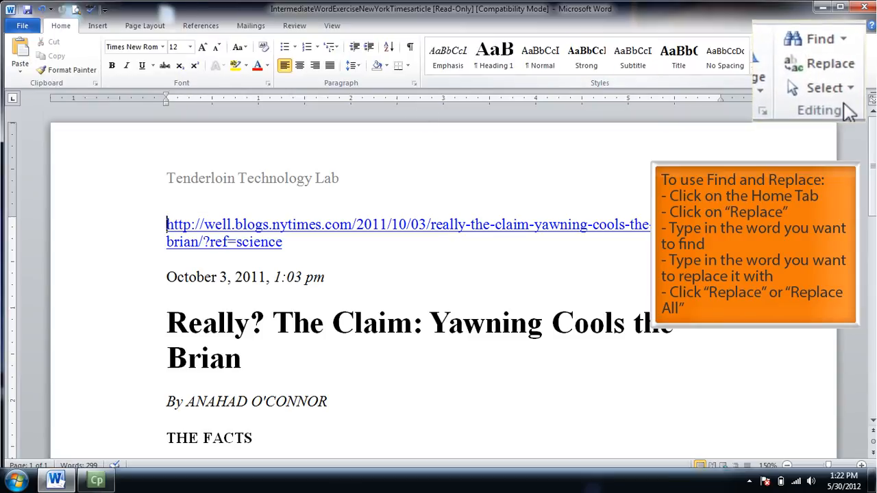
left_click(822, 57)
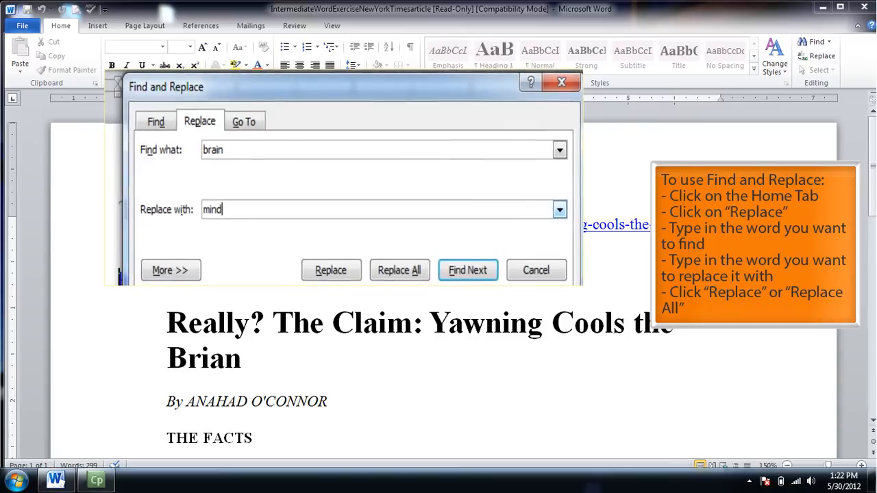
left_click(330, 281)
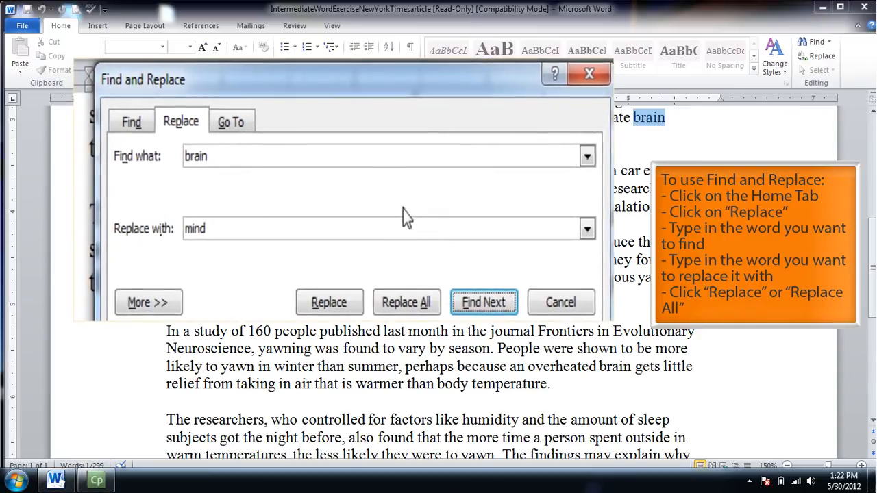
left_click(323, 309)
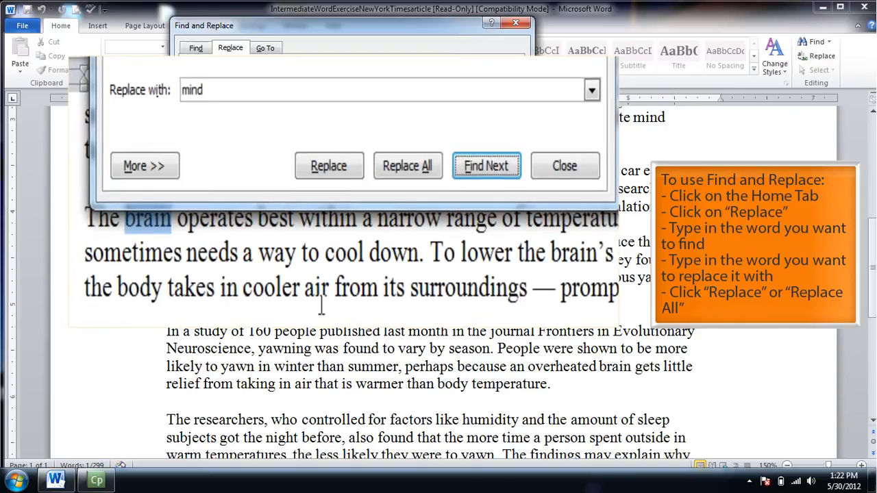
left_click(350, 173)
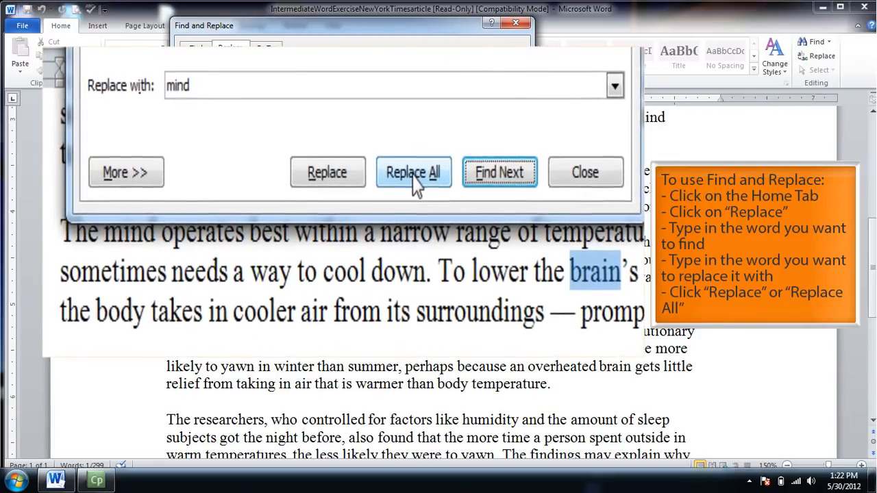
Step: Replace all remaining occurrences of "brain" with "mind" at once and close Find and Replace
left_click(387, 145)
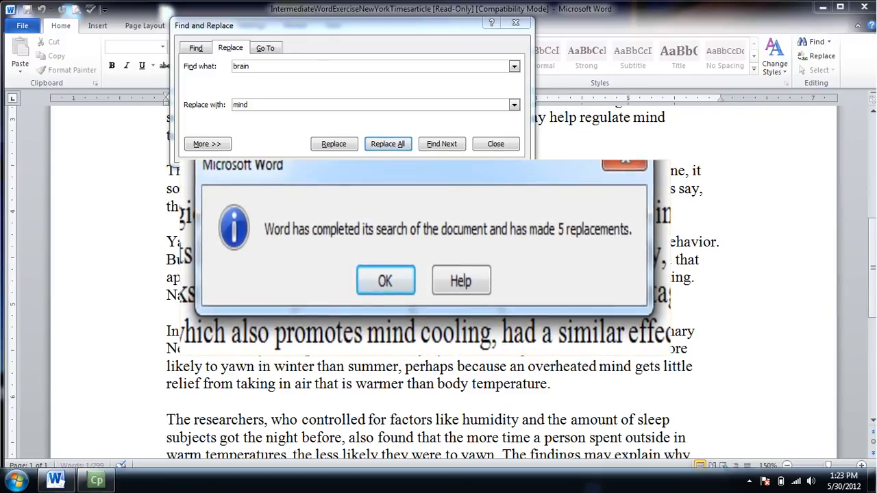
left_click(373, 282)
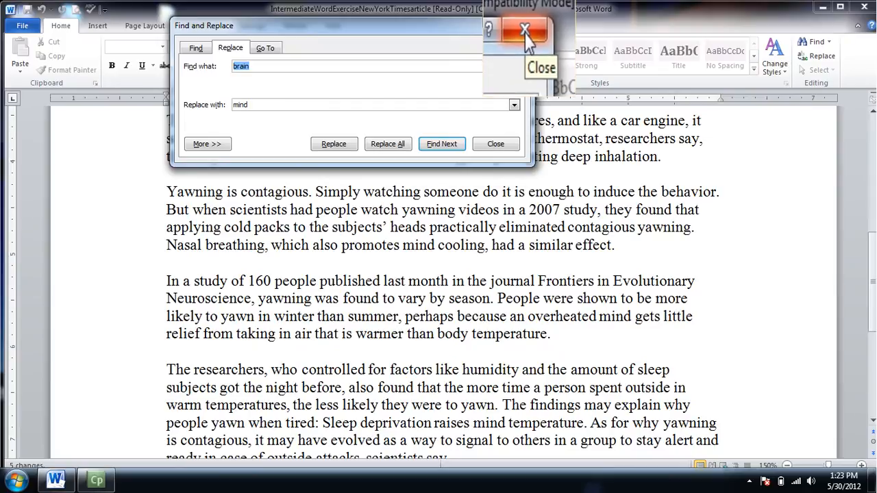
left_click(519, 29)
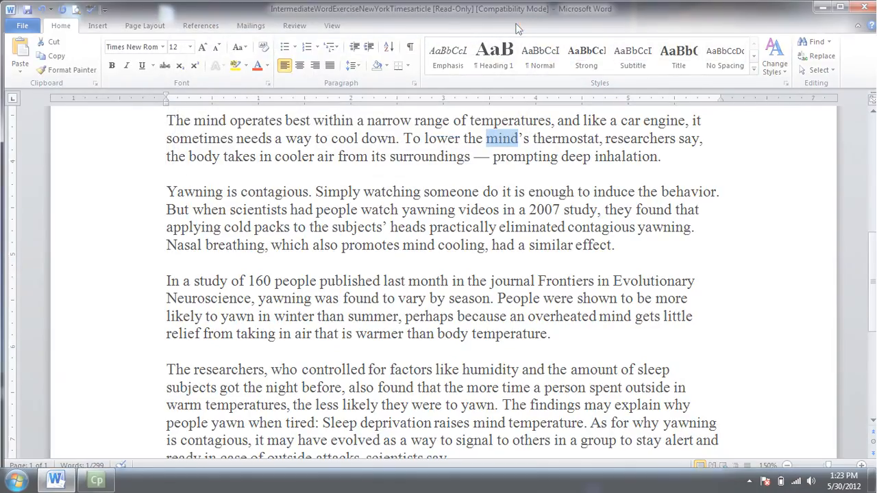